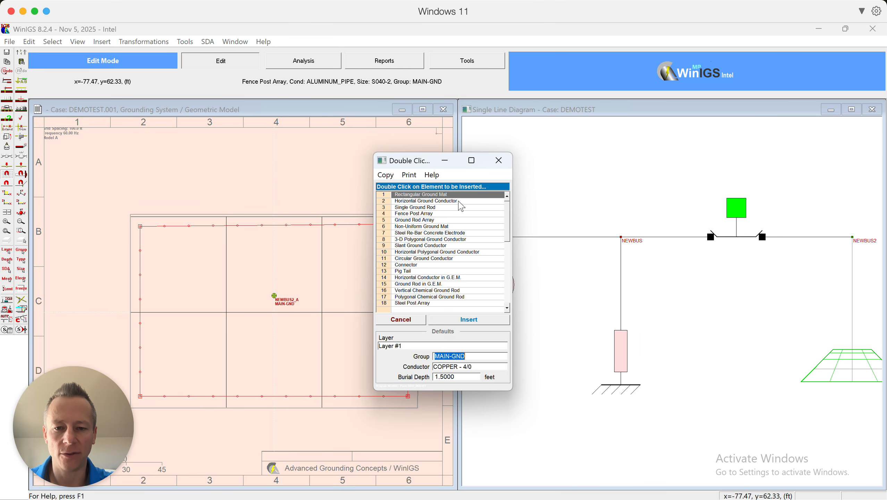
left_click(458, 202)
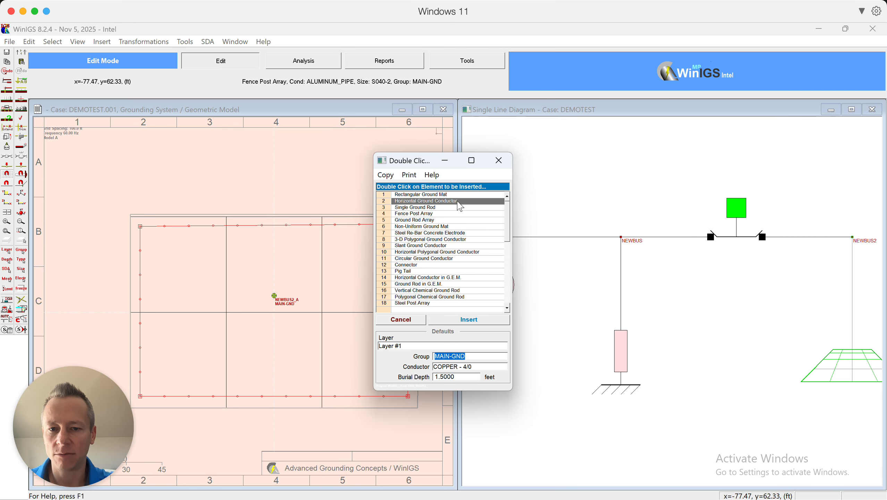
double_click(459, 202)
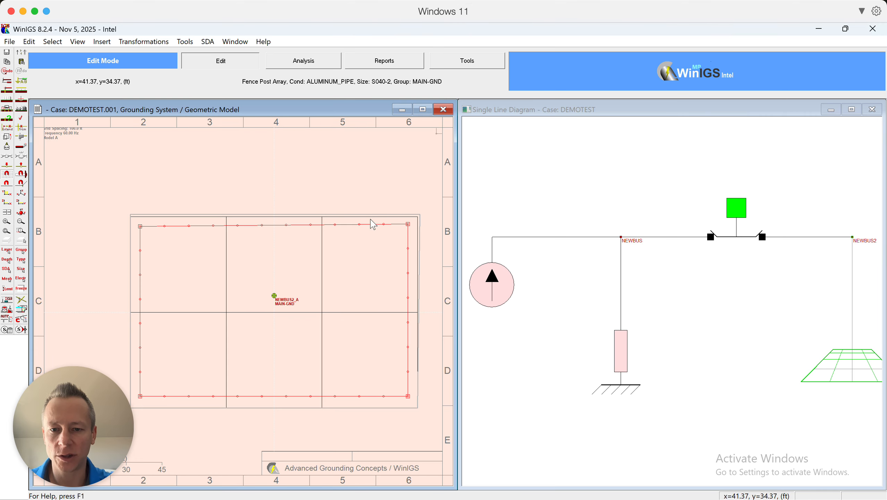
left_click(371, 237)
key("Escape")
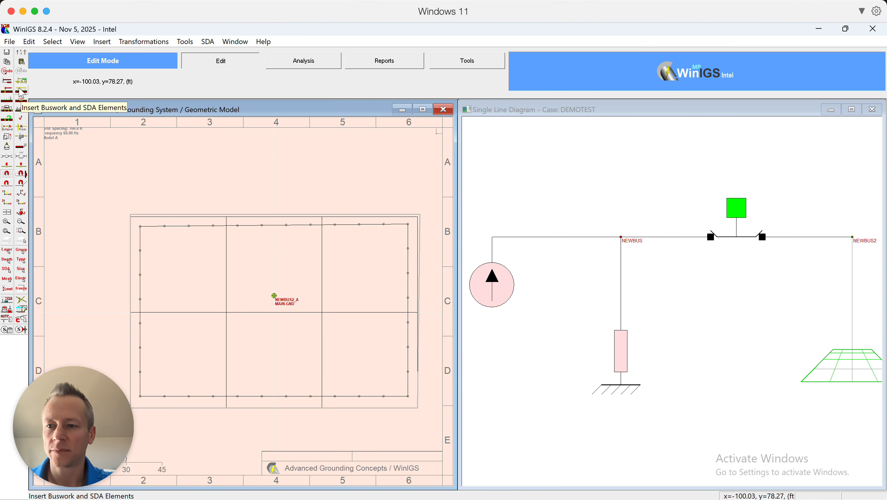
Insert a horizontal ground conductor drawn vertically across the grid's right section, about 75 feet long.
left_click(7, 99)
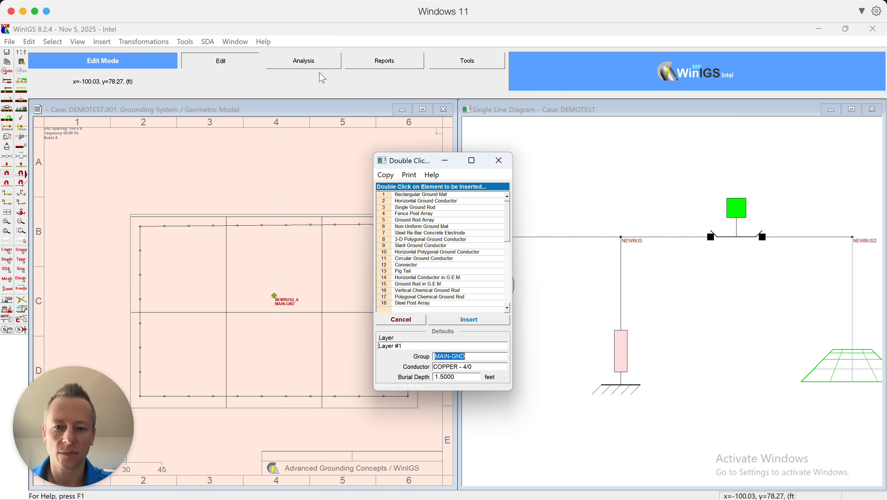
double_click(417, 201)
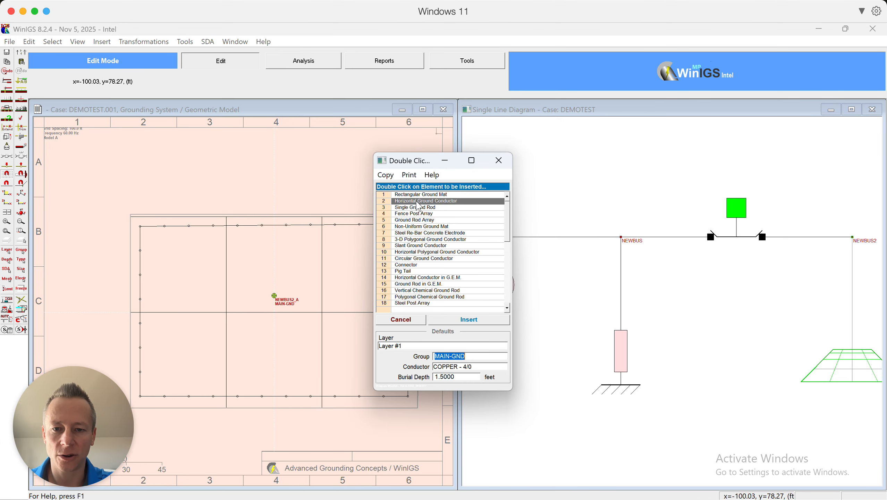
left_click_drag(364, 405, 362, 218)
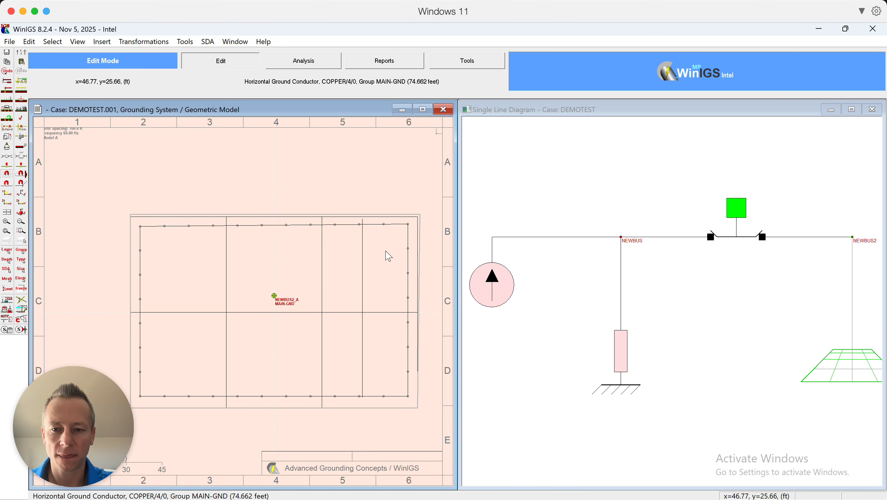
Open and close the parameters of the new conductor and of the fence post array to review them.
double_click(363, 269)
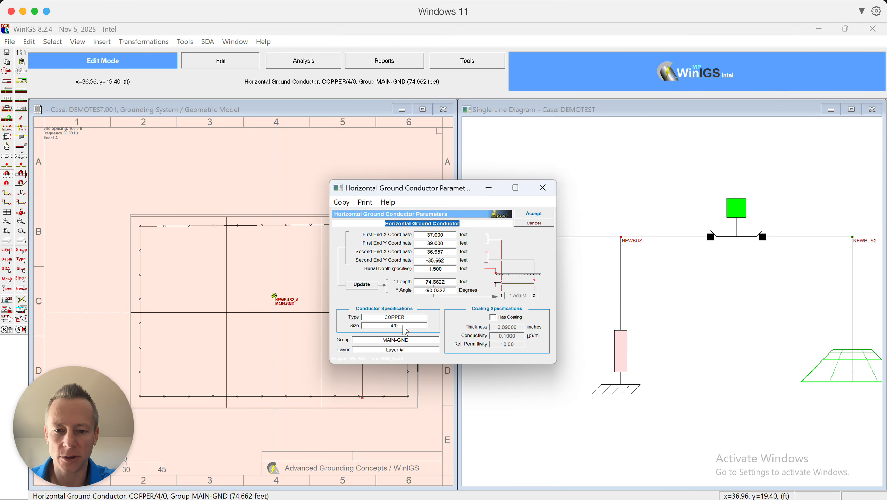
left_click(527, 230)
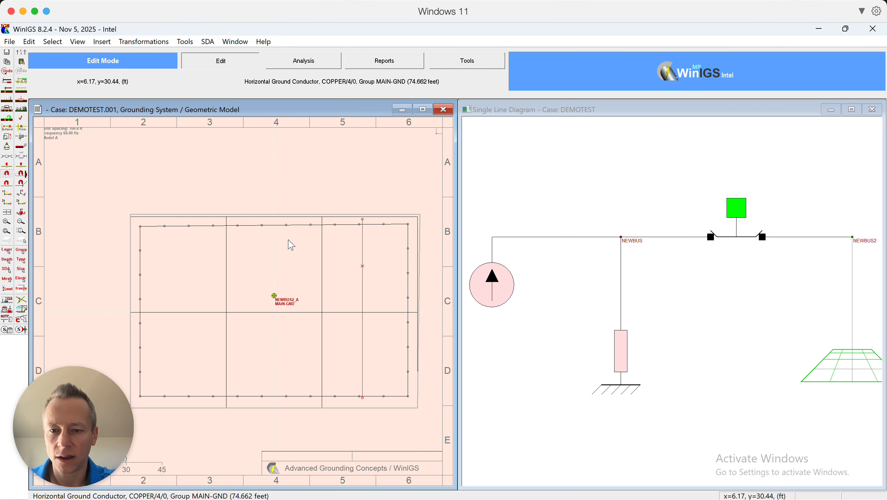
double_click(279, 228)
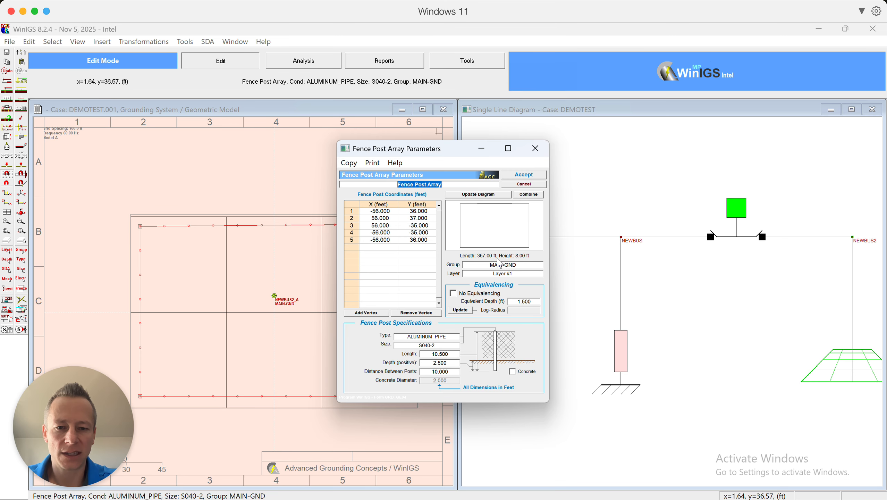
left_click(517, 185)
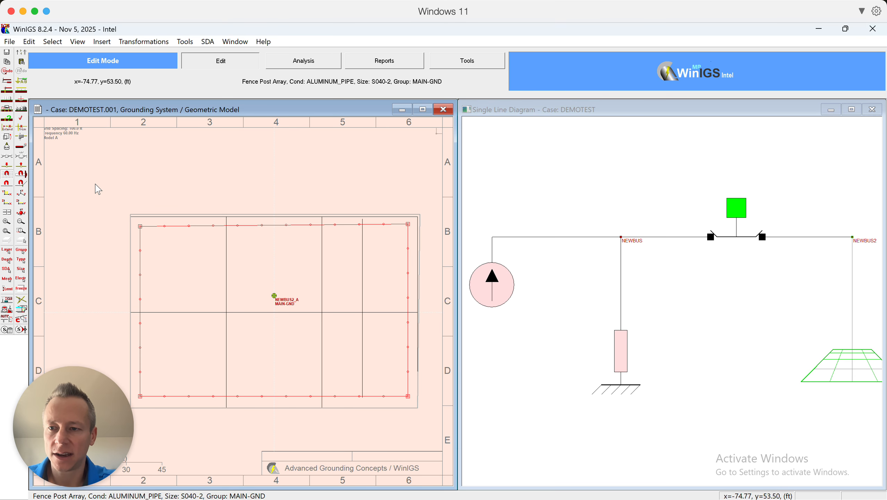
Insert a single ground rod inside the grid at about X 28 ft, Y 19 ft.
left_click(7, 94)
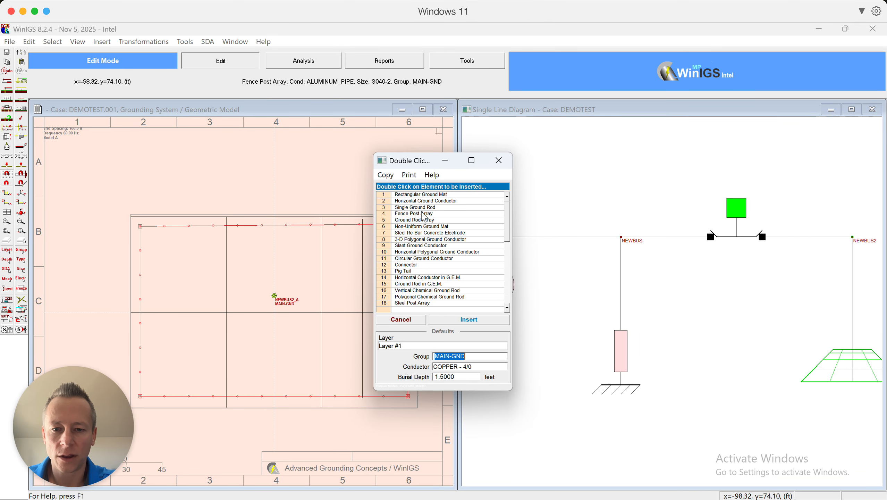
left_click(417, 286)
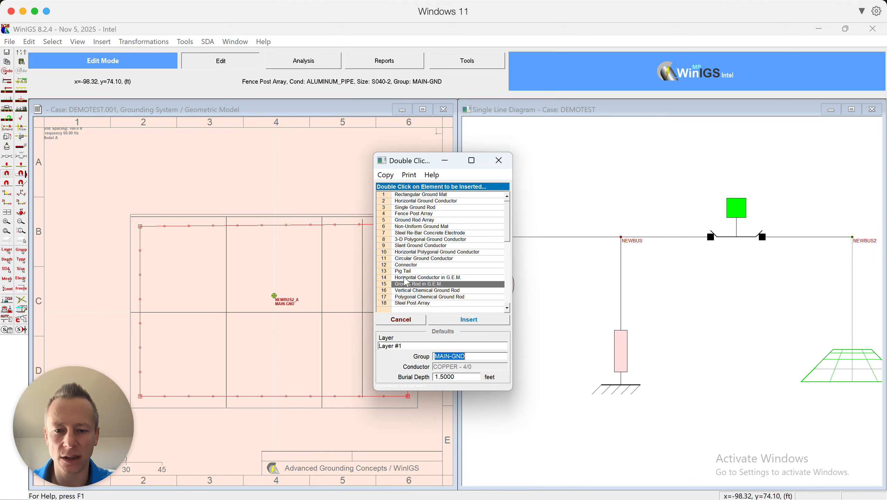
left_click(418, 277)
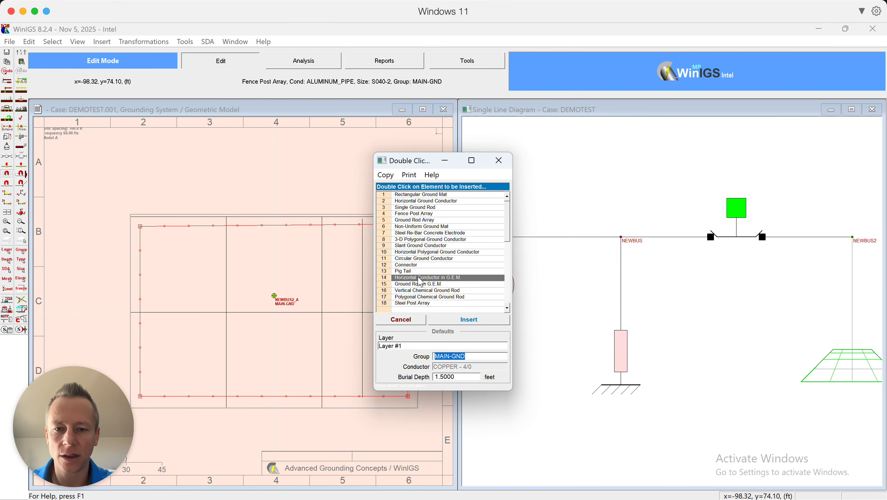
left_click(423, 303)
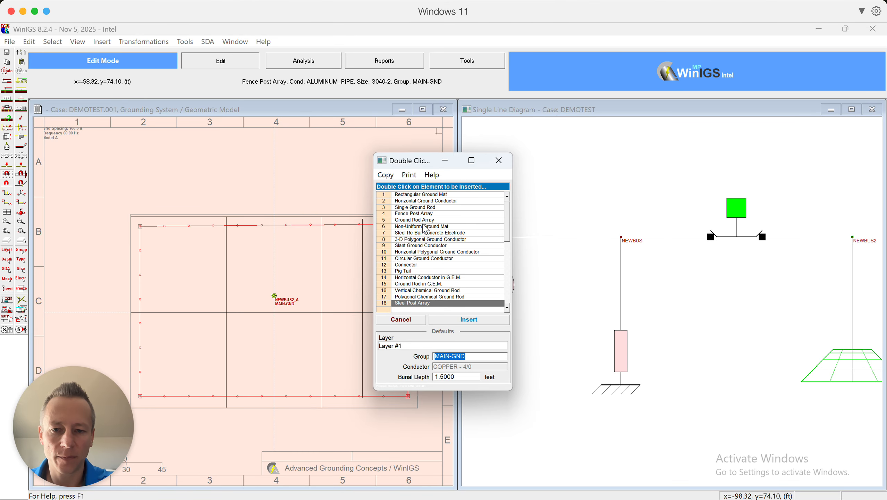
double_click(427, 207)
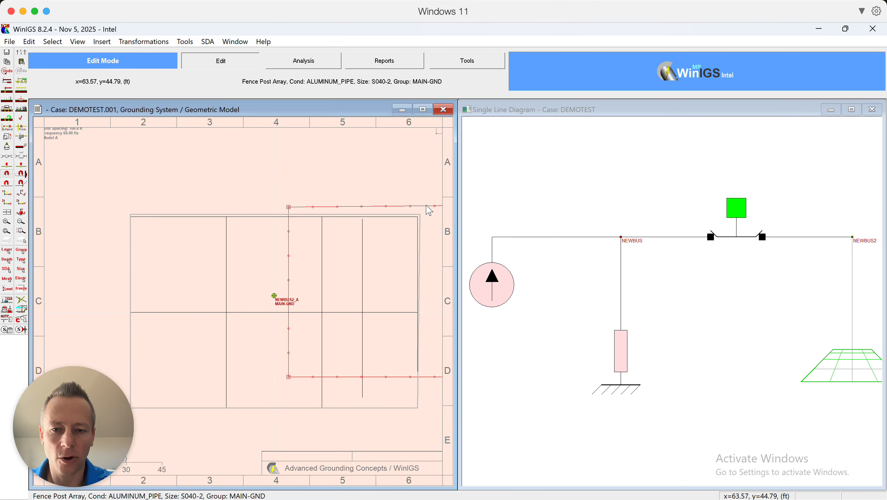
left_click(339, 268)
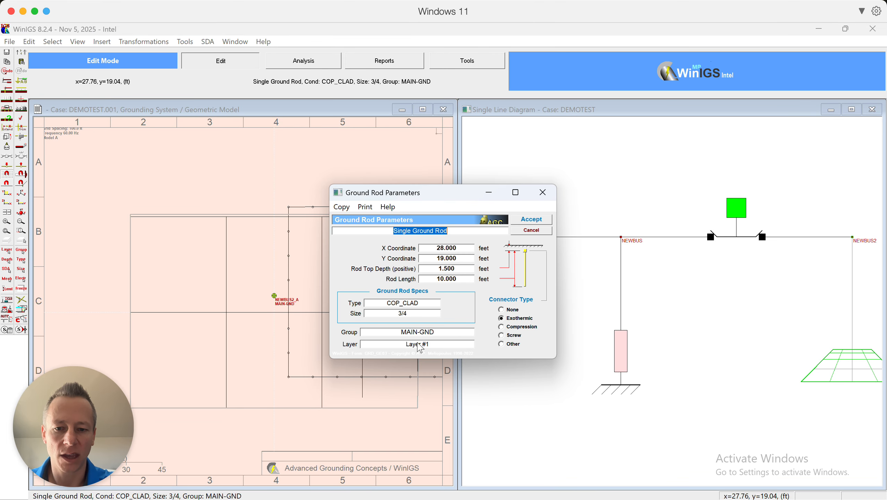
left_click(524, 231)
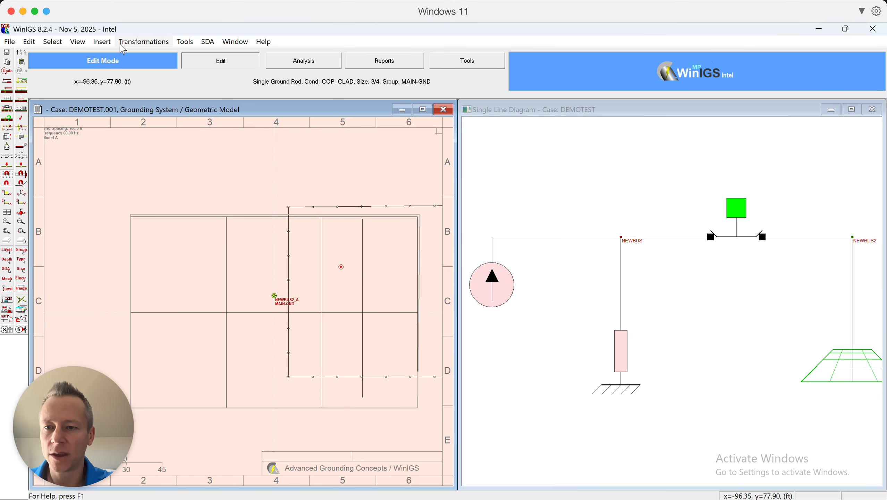
left_click(78, 42)
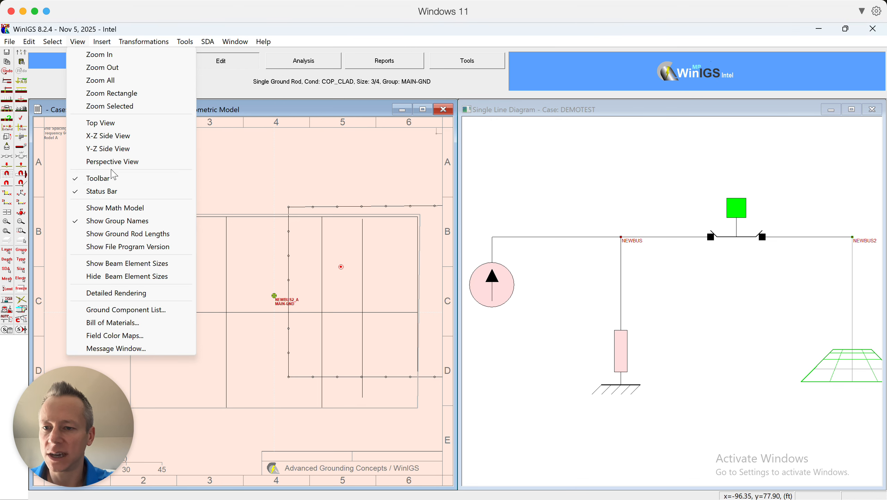
mouse_move(187, 42)
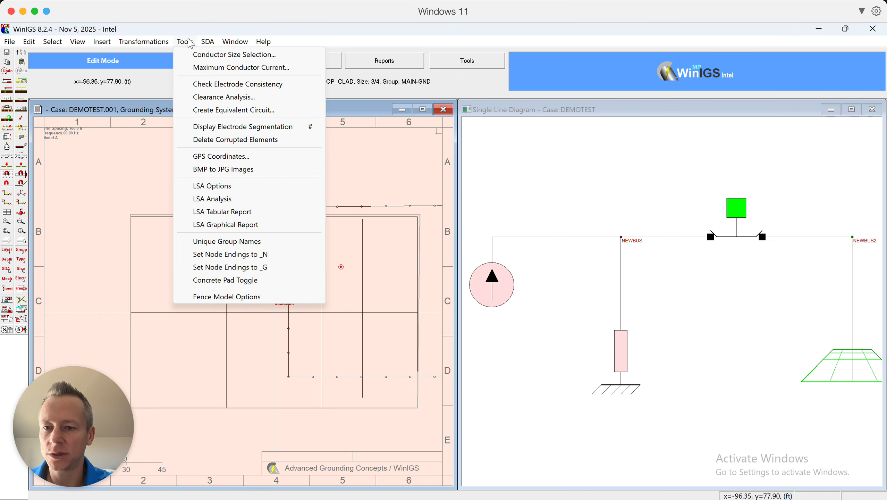
mouse_move(122, 42)
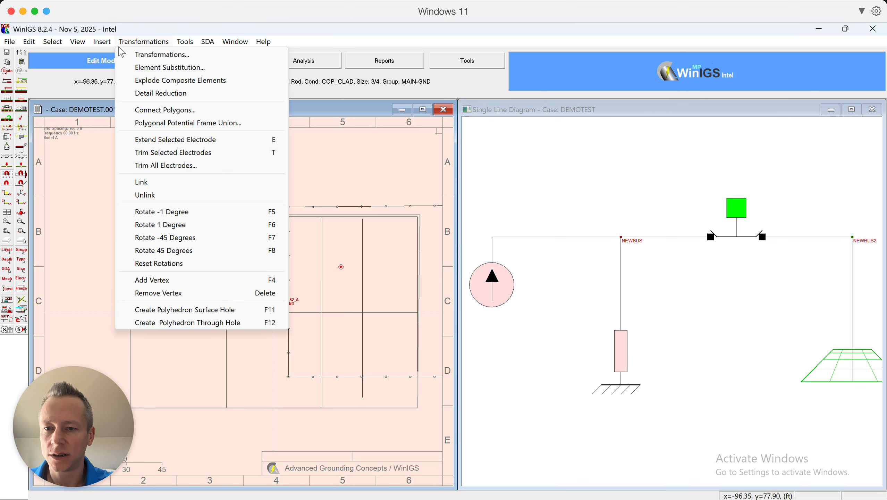
left_click(78, 208)
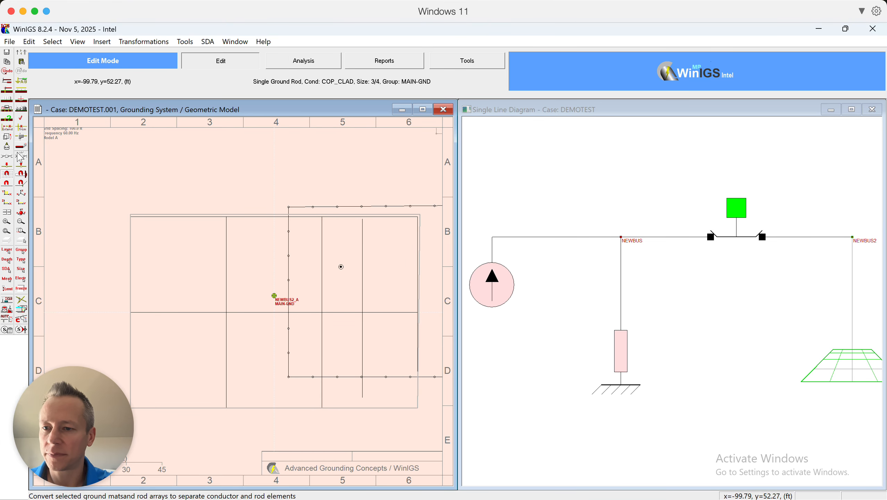
Open the Wenner method soil resistivity field data and inspect the measurement table entries.
left_click(7, 111)
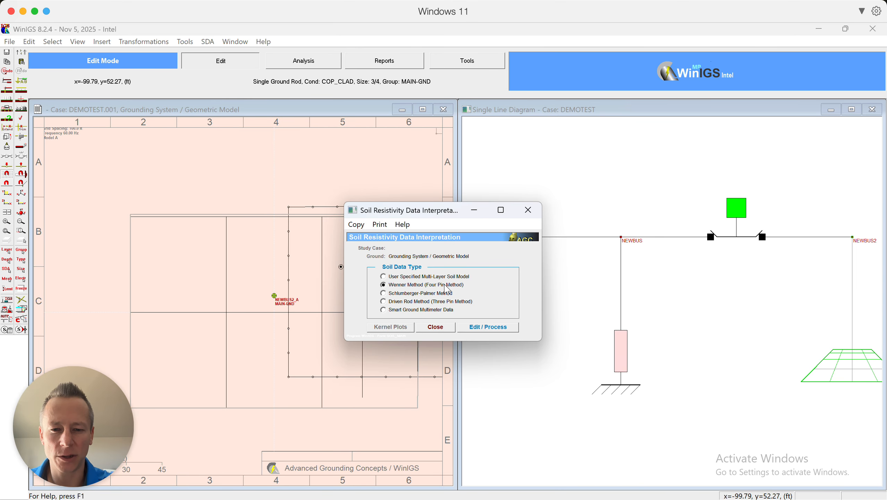
left_click(481, 328)
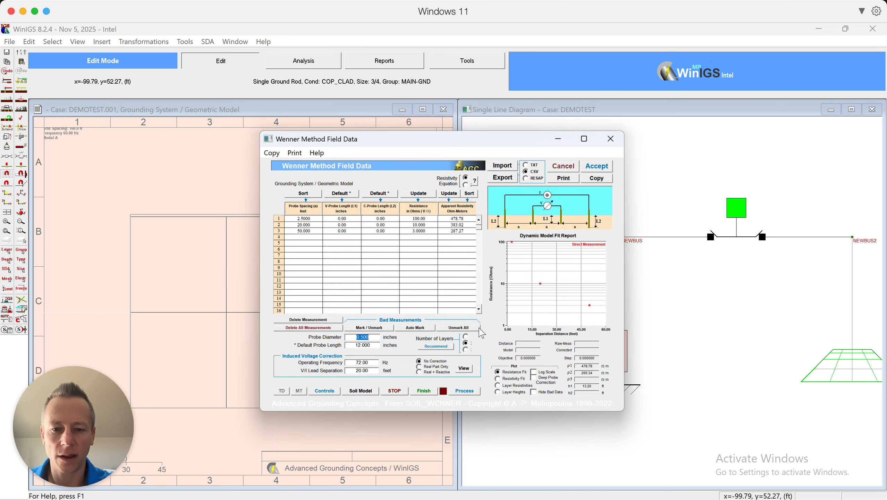
left_click(307, 217)
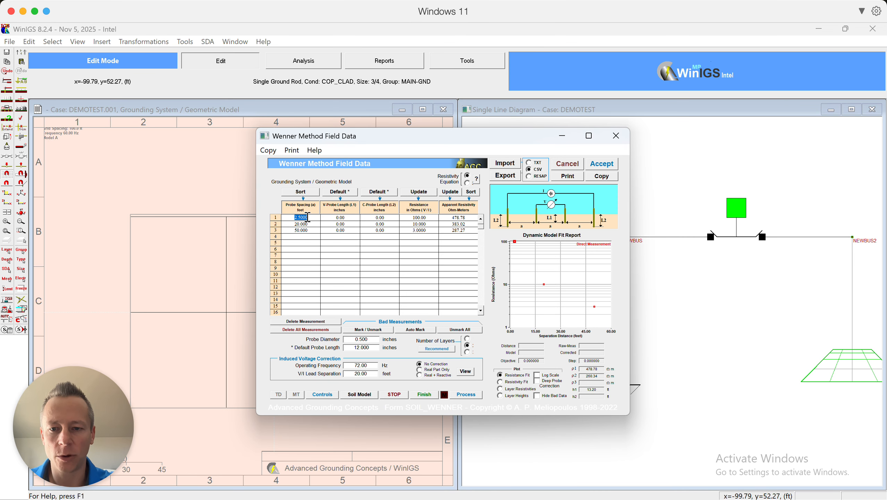
left_click(302, 230)
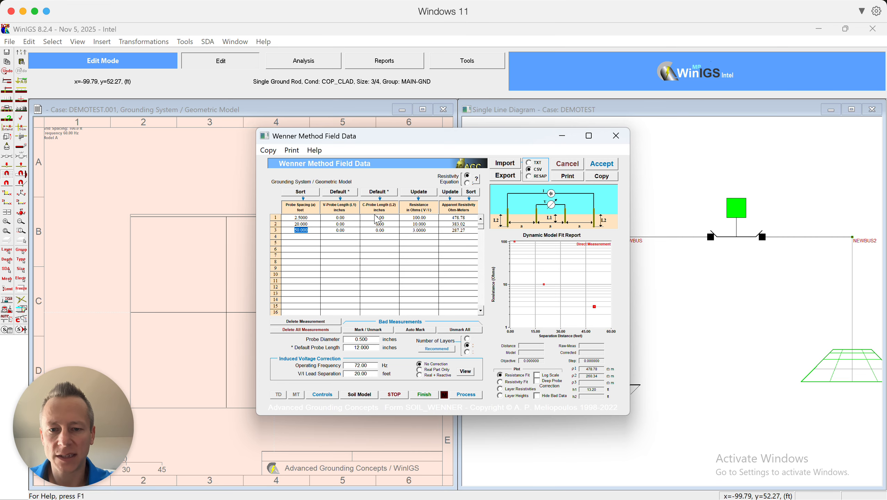
left_click(419, 224)
left_click(419, 229)
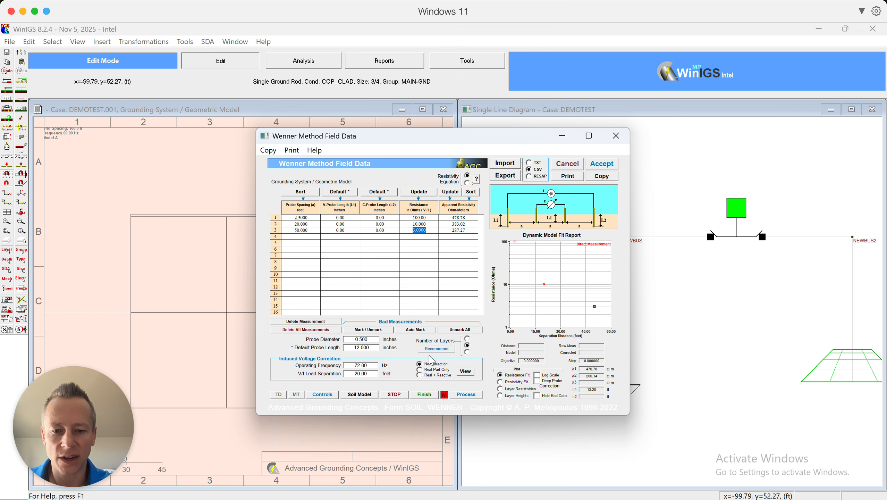
Process the Wenner field data into a soil model, accept the data and close the soil interpretation dialog.
left_click(471, 397)
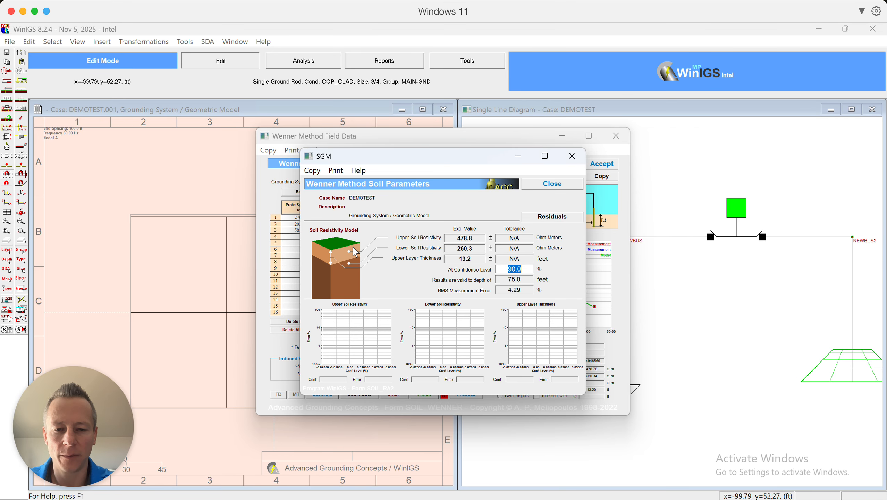
left_click(547, 185)
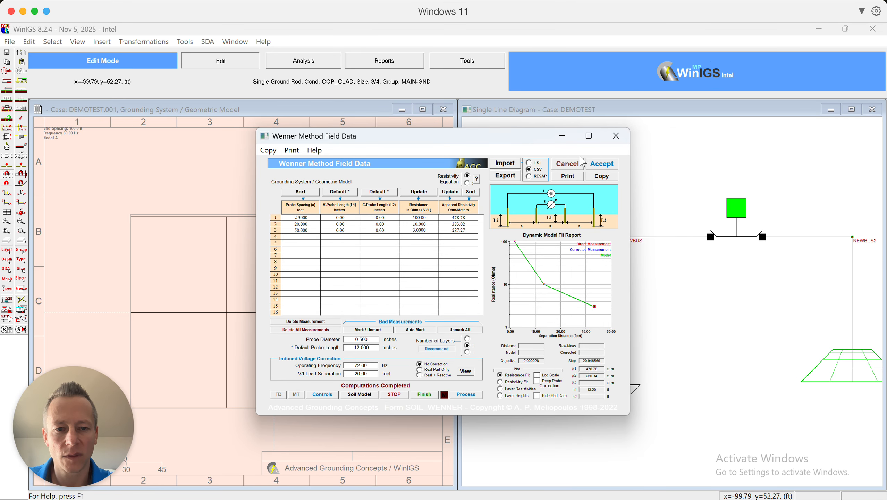
left_click(600, 163)
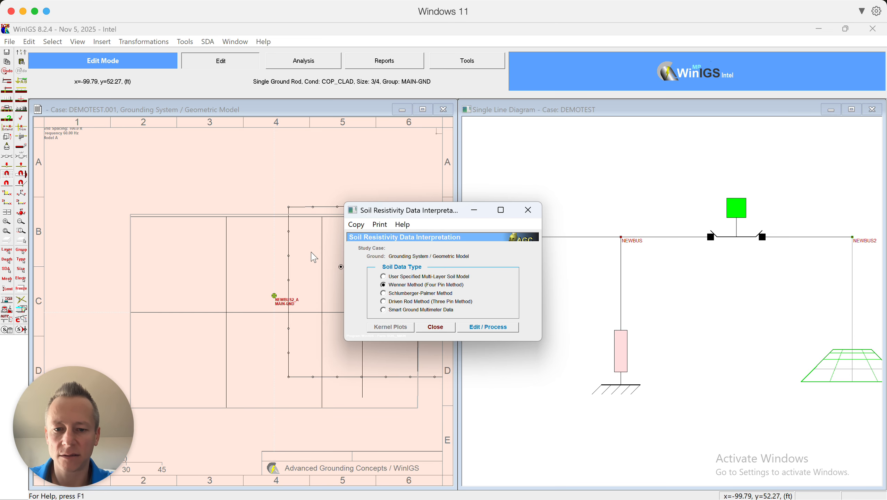
left_click(435, 327)
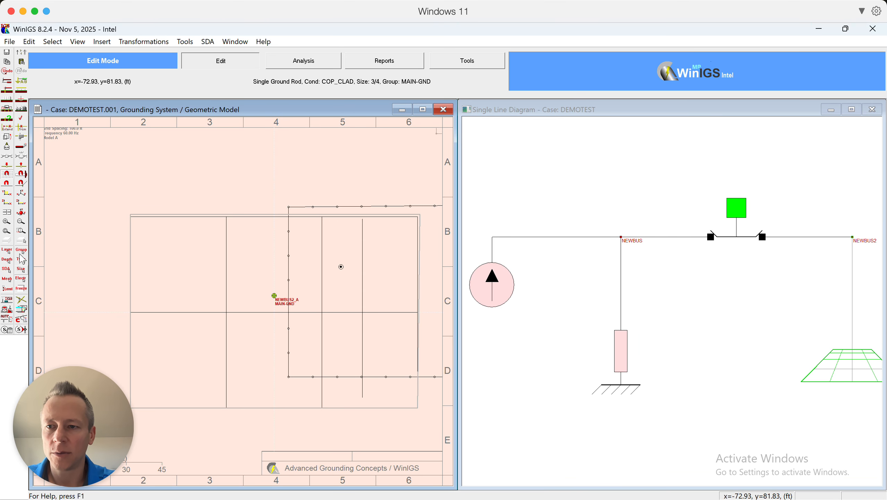
left_click(10, 42)
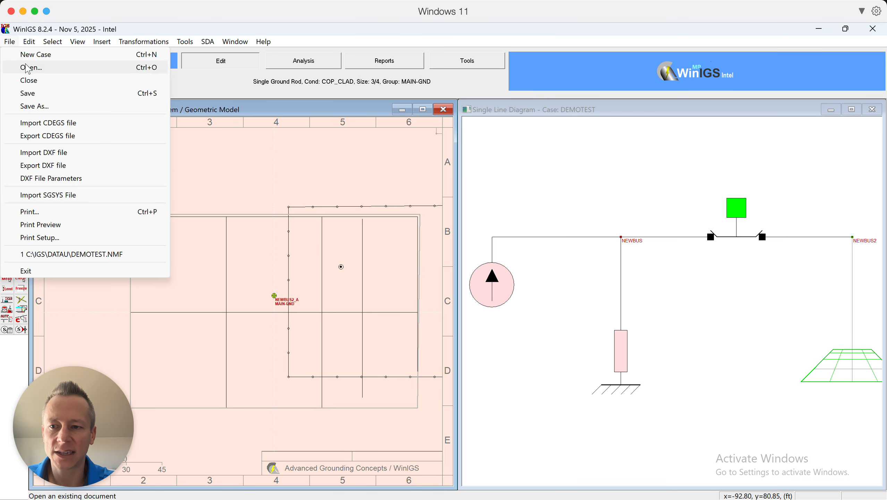
left_click(86, 152)
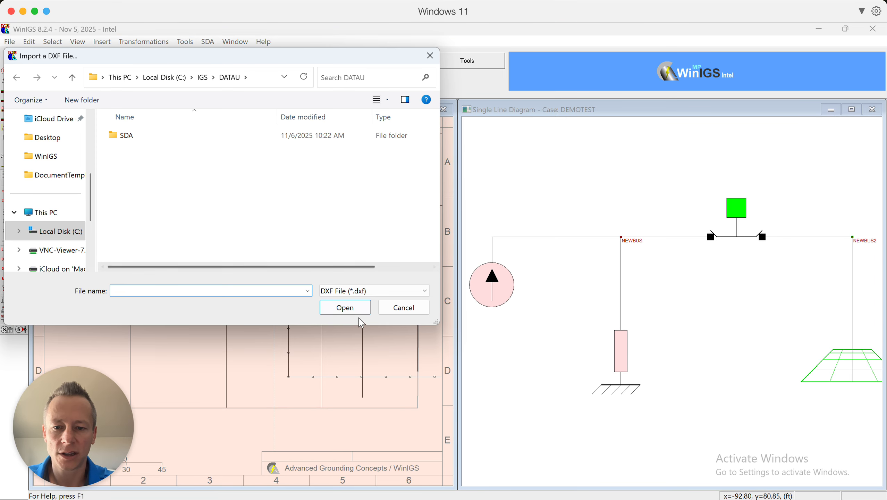
left_click(396, 308)
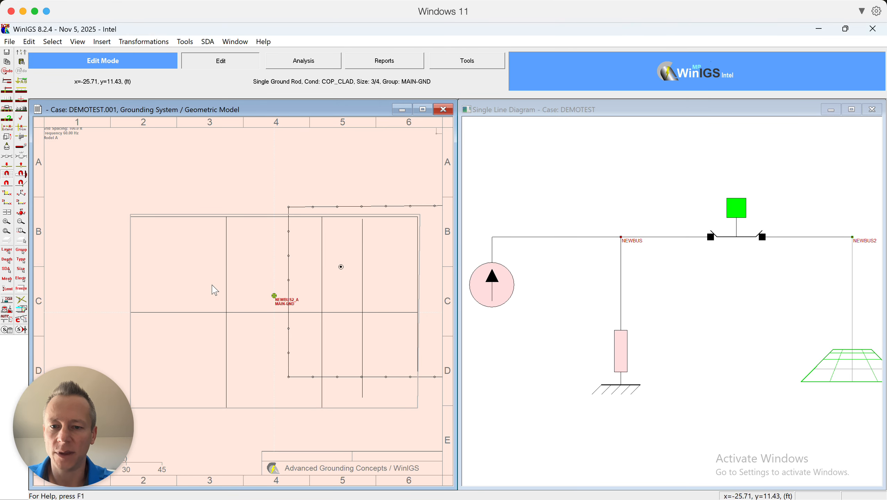